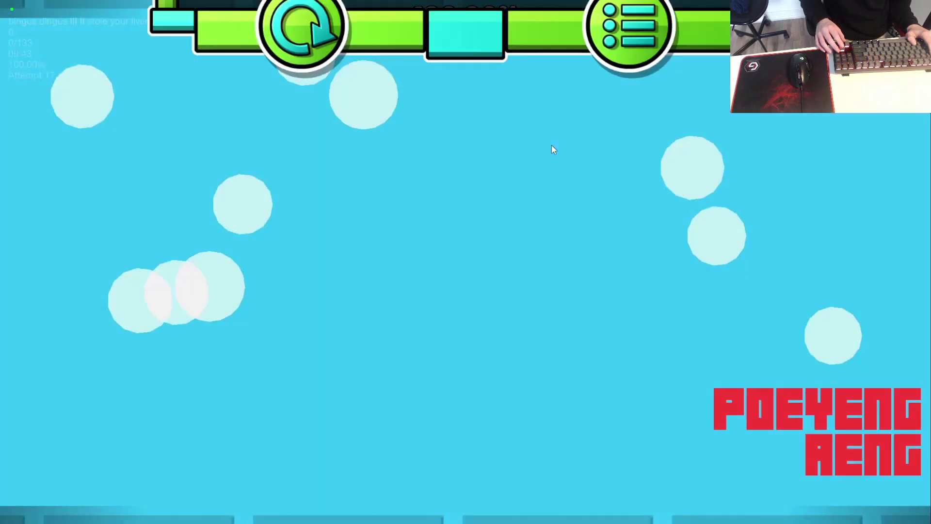
key("space")
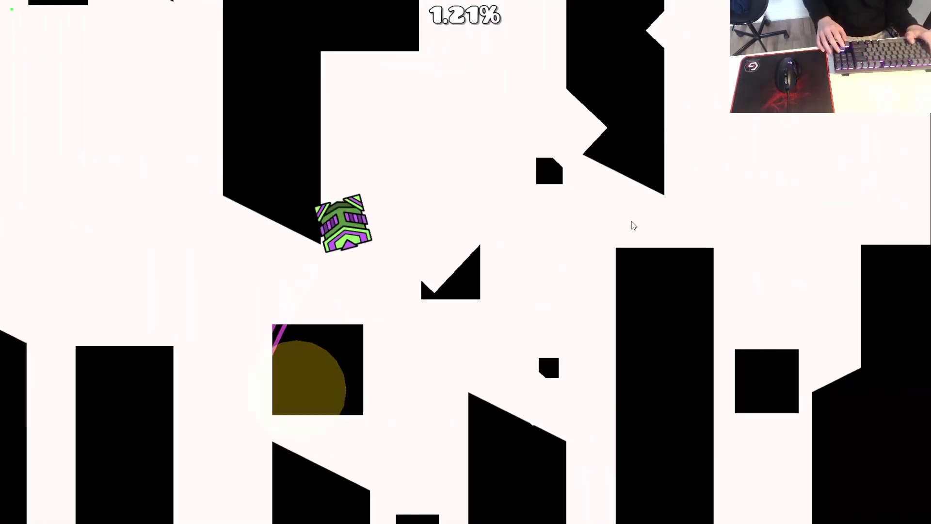